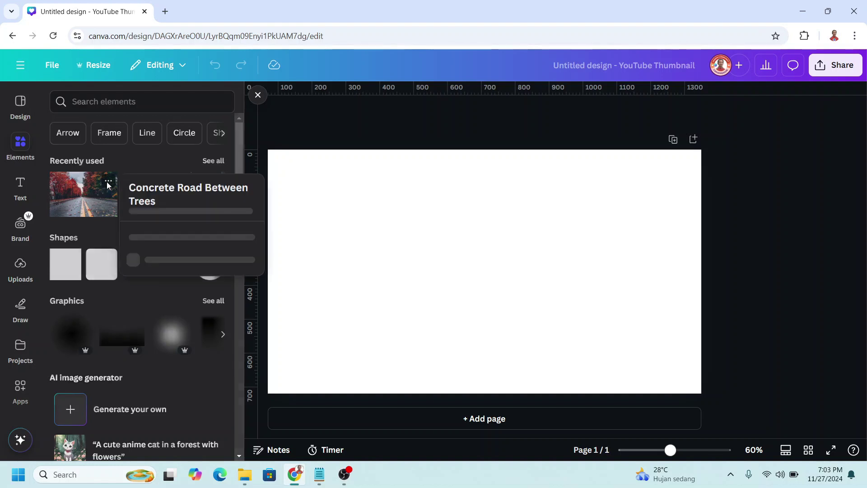
Add the recently used autumn road photo, enlarge it to the full page width and align its lower edge with the page
left_click(77, 202)
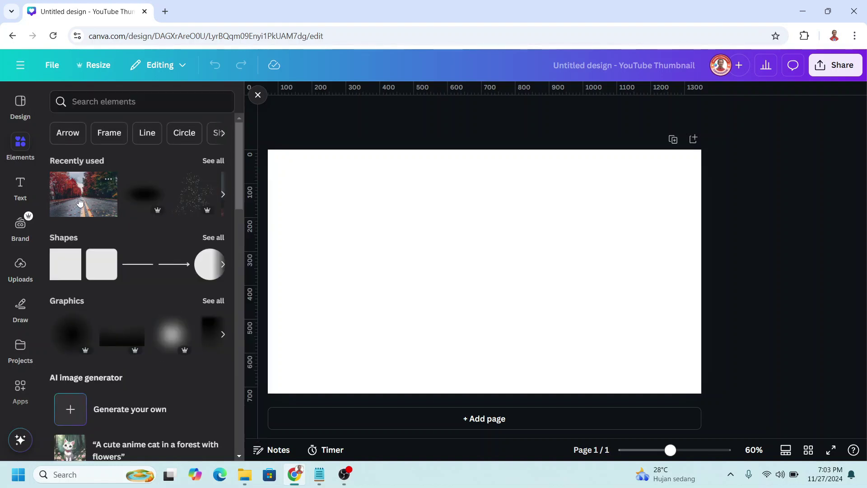
left_click(106, 208)
left_click_drag(370, 282, 304, 257)
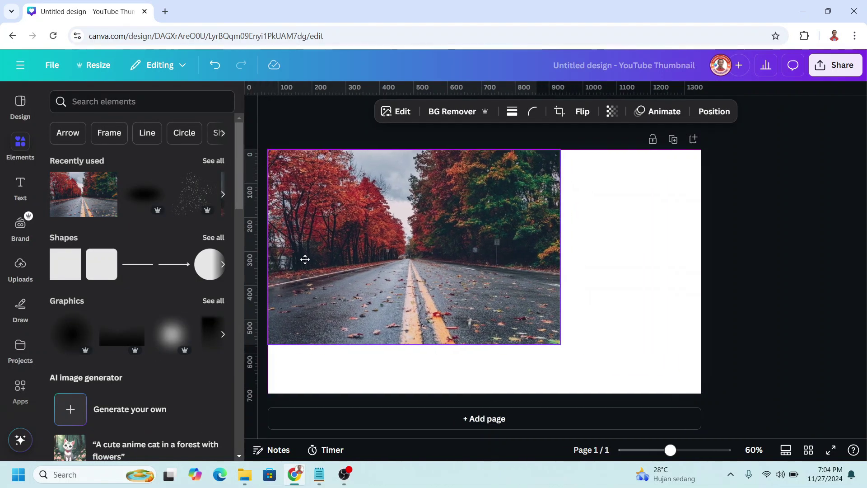
left_click_drag(560, 346, 701, 437)
left_click_drag(622, 380, 575, 329)
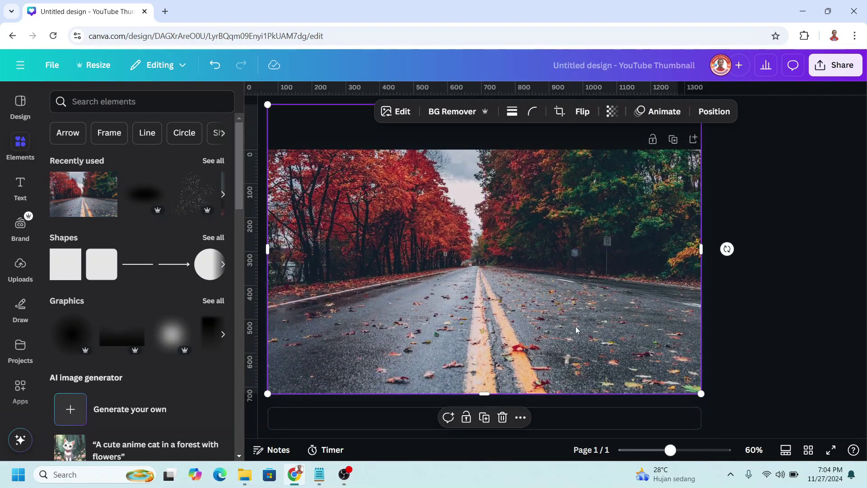
Start Magic Grab on the road photo and select the fallen leaves in the lane left of the yellow lines
left_click(396, 113)
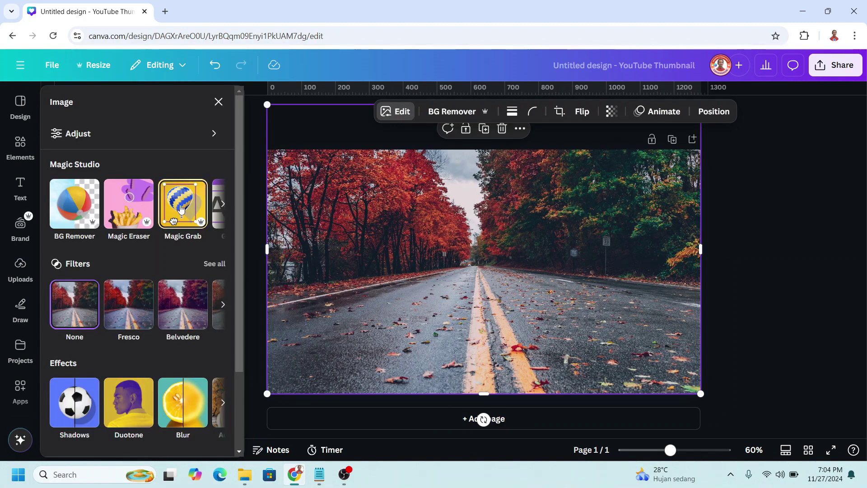
left_click(180, 208)
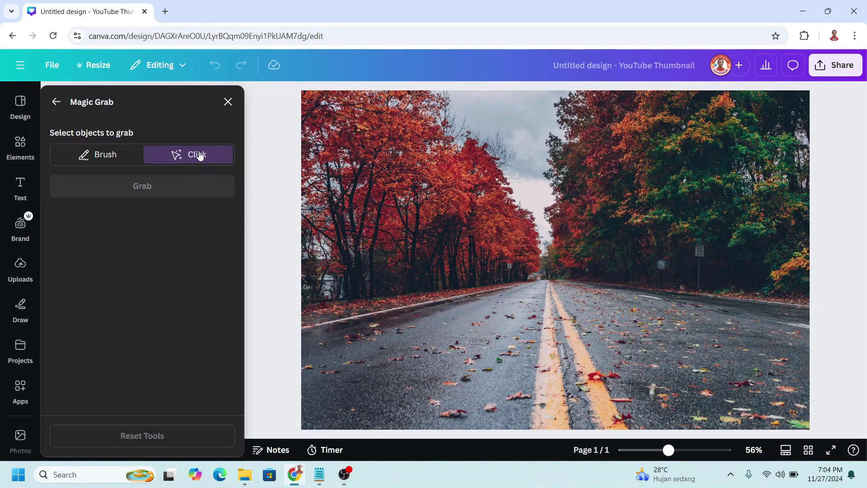
left_click(449, 414)
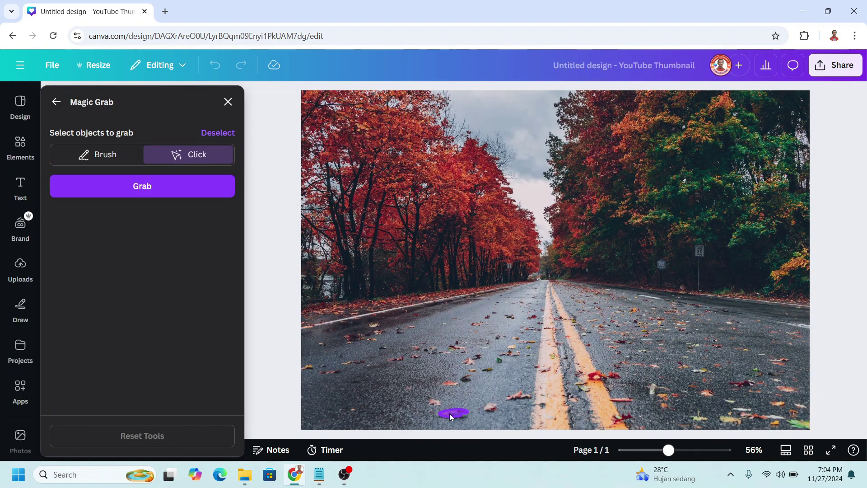
left_click(491, 409)
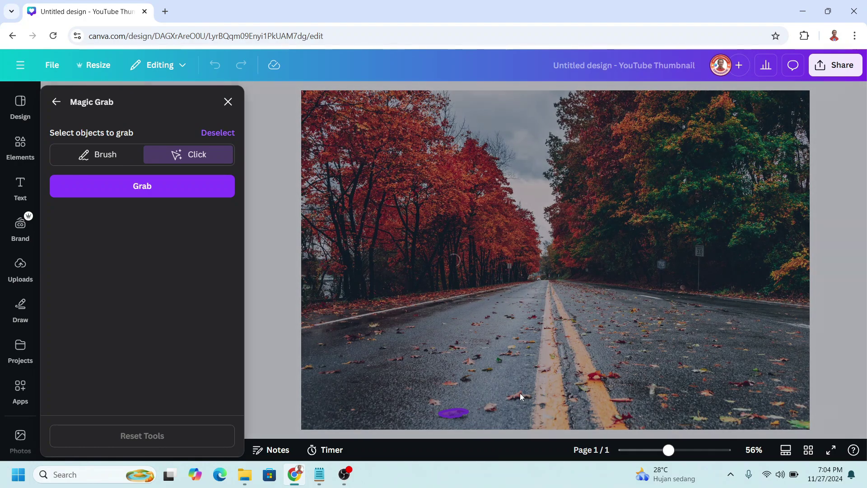
left_click(520, 394)
left_click(455, 383)
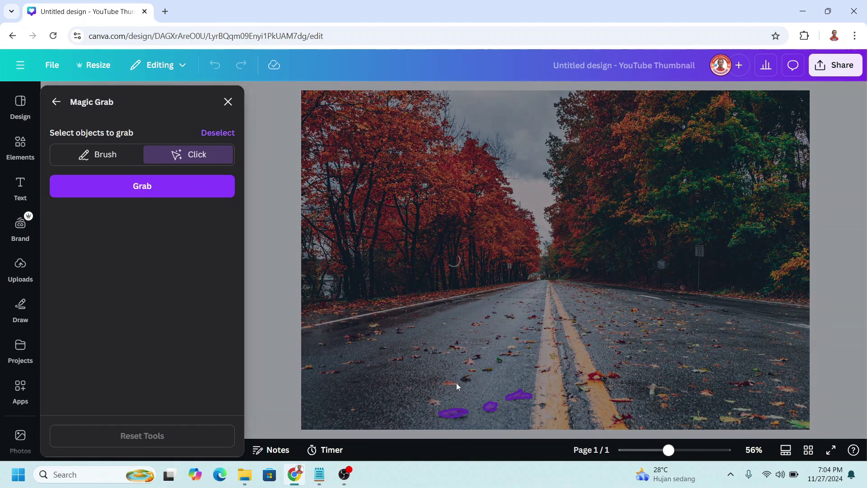
left_click(467, 378)
left_click(472, 363)
Add the large leaves on the yellow lines and the right lane to the selection and grab them as a separate element
left_click(610, 374)
left_click(623, 399)
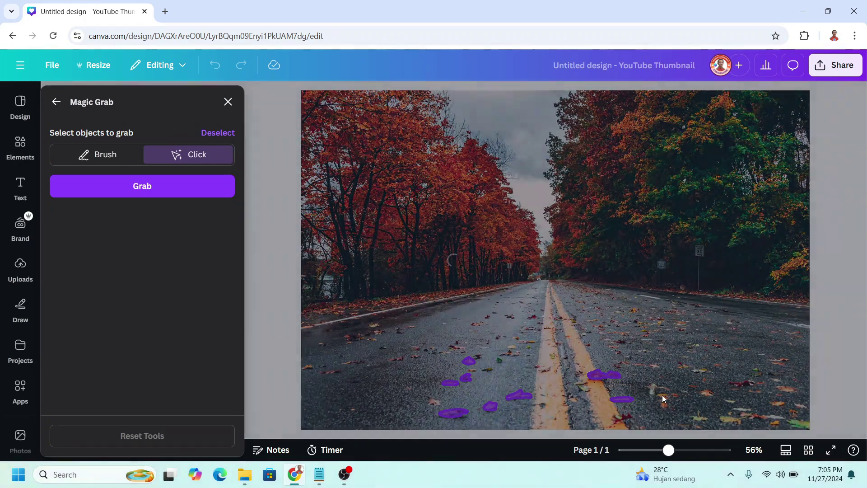
left_click(662, 395)
left_click(707, 392)
left_click(698, 370)
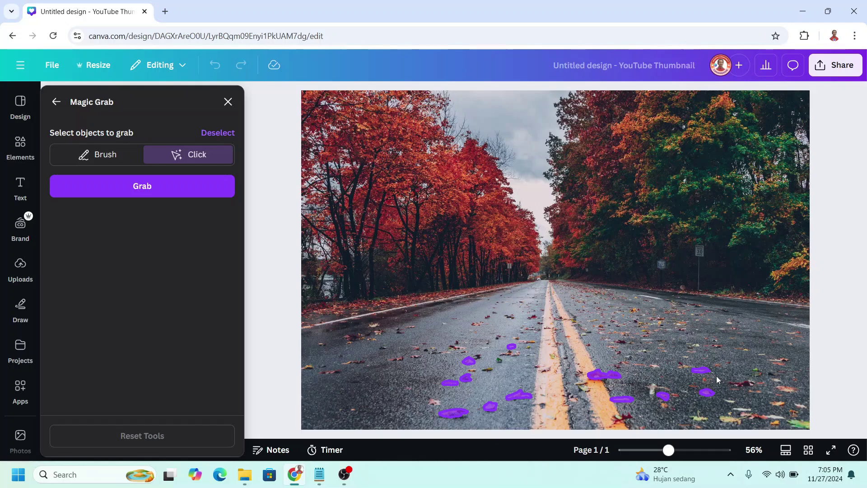
left_click(142, 186)
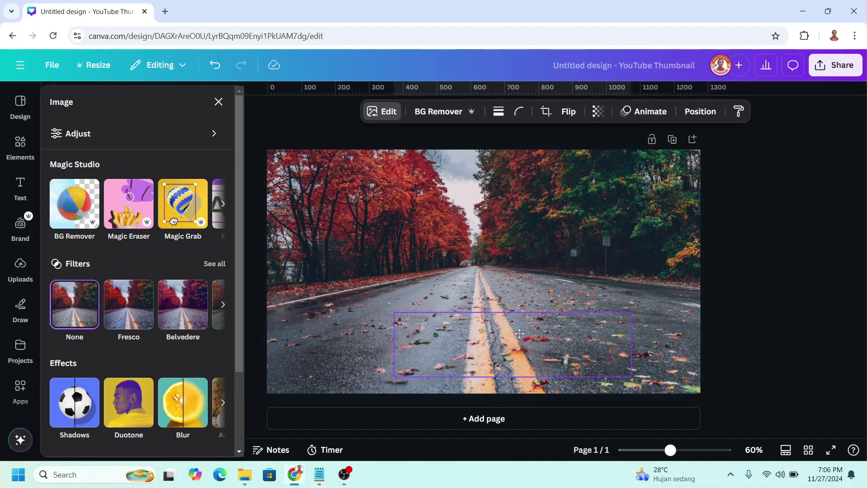
Search the apps for "TYPE" and open the TypeCraft app
left_click(20, 387)
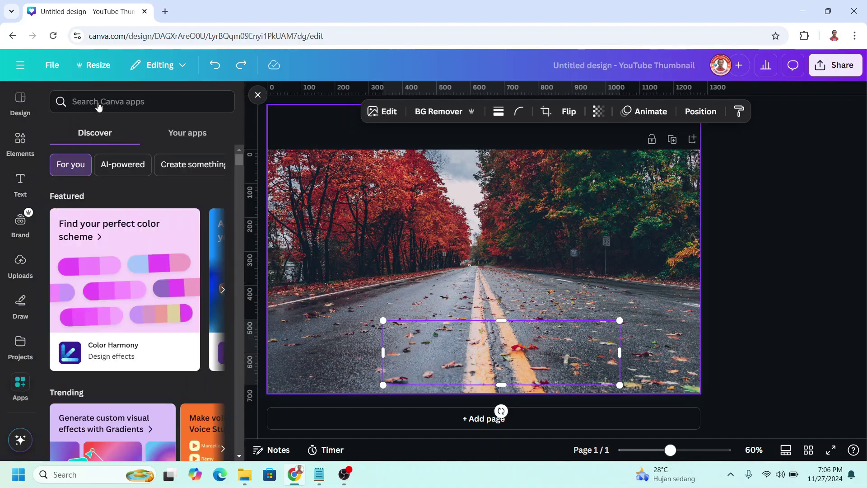
left_click(101, 101)
type("TYPE")
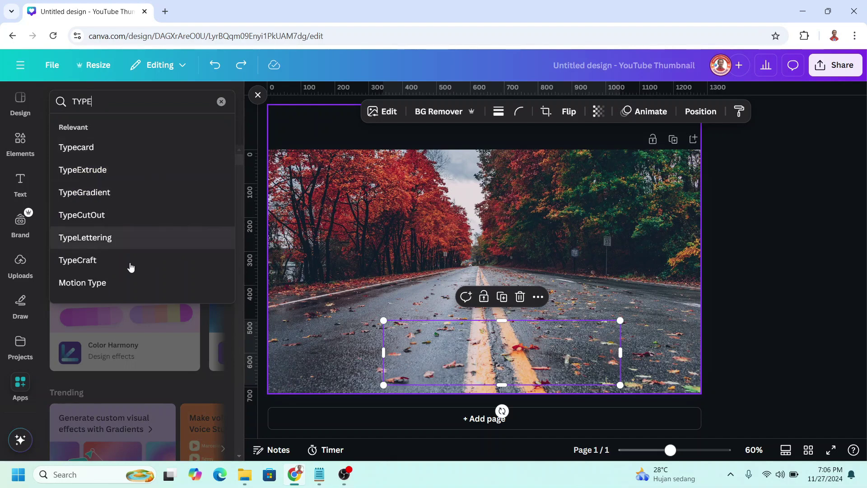
left_click(104, 262)
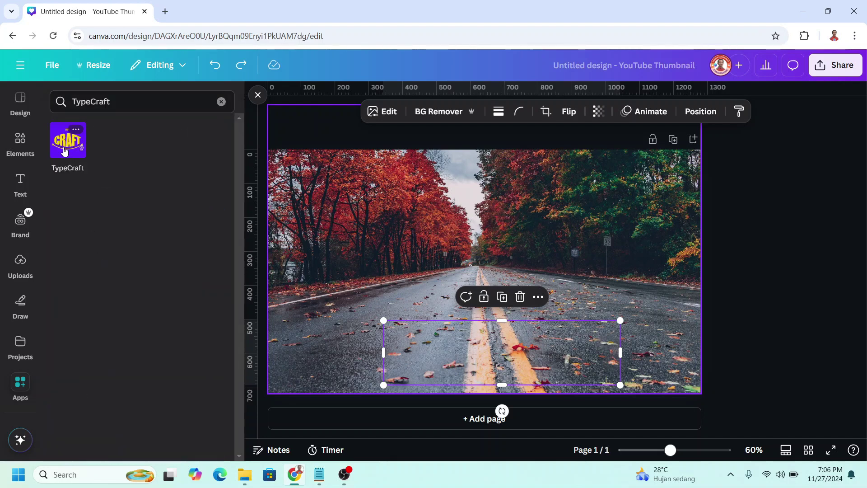
left_click(63, 149)
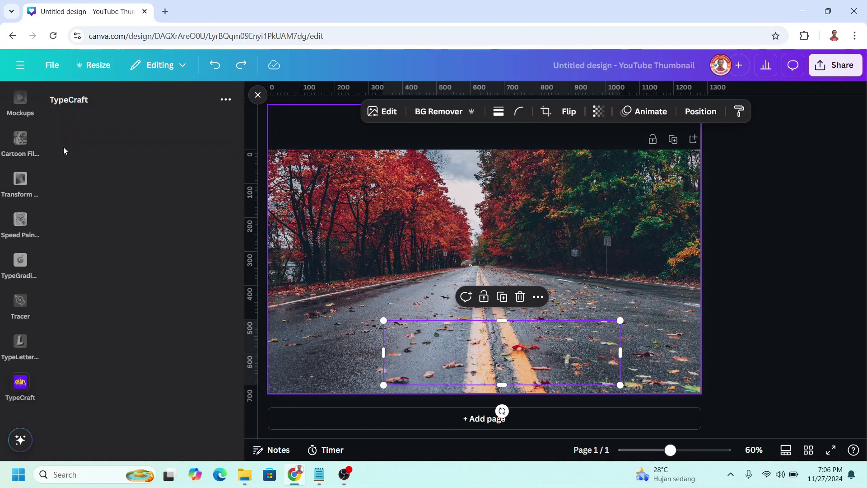
Set the TypeCraft text to 2025 in the Anton Regular 123 font
left_click(122, 150)
left_click_drag(122, 150, 48, 147)
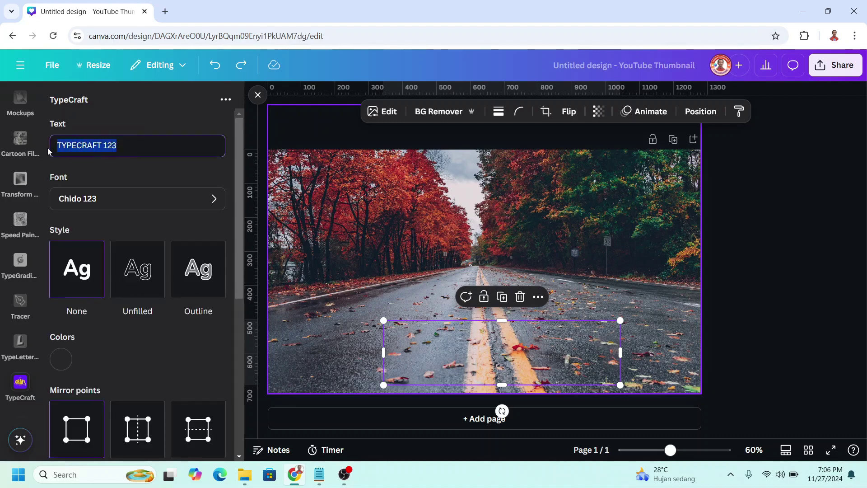
type("20")
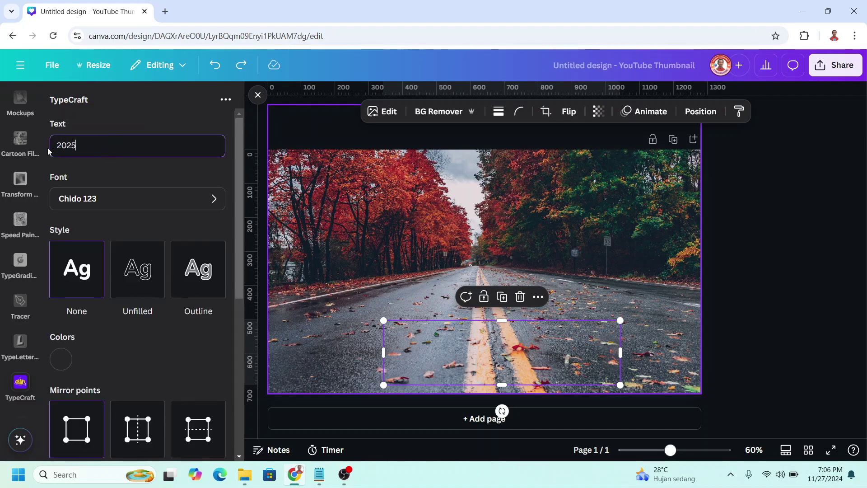
type("25")
left_click(110, 201)
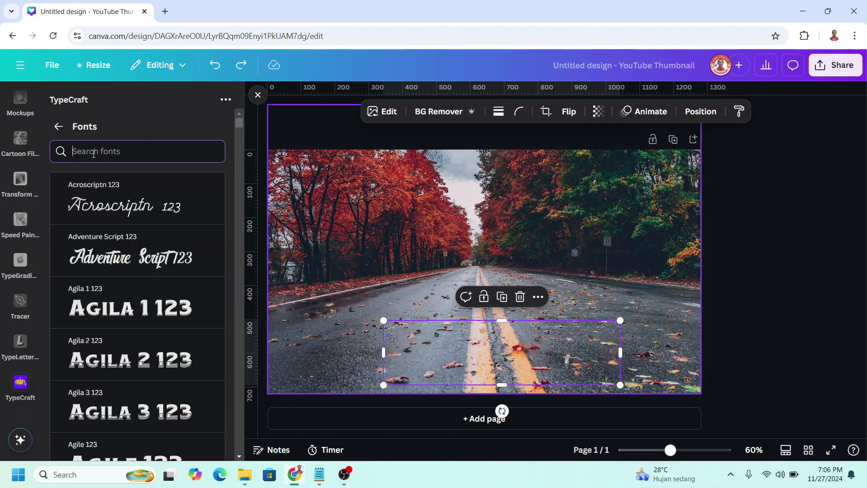
type("ANTON")
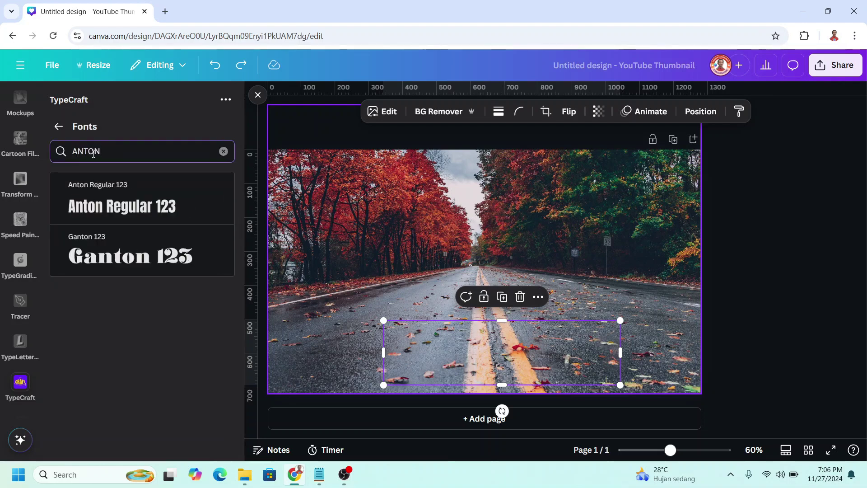
left_click(139, 212)
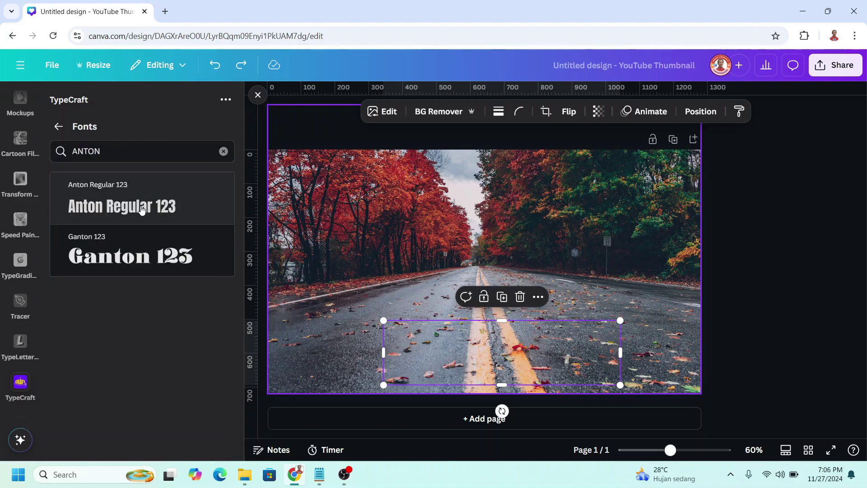
left_click(59, 127)
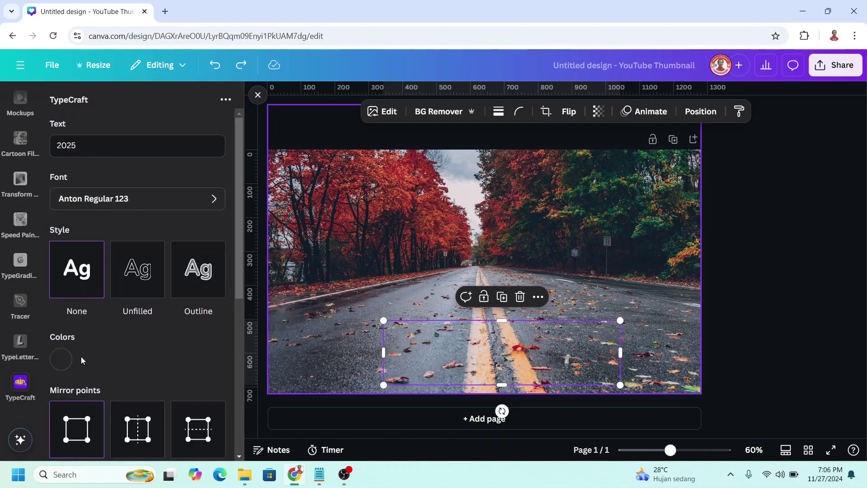
Set the TypeCraft text colour to white
left_click(62, 360)
left_click_drag(73, 285, 55, 225)
left_click(210, 367)
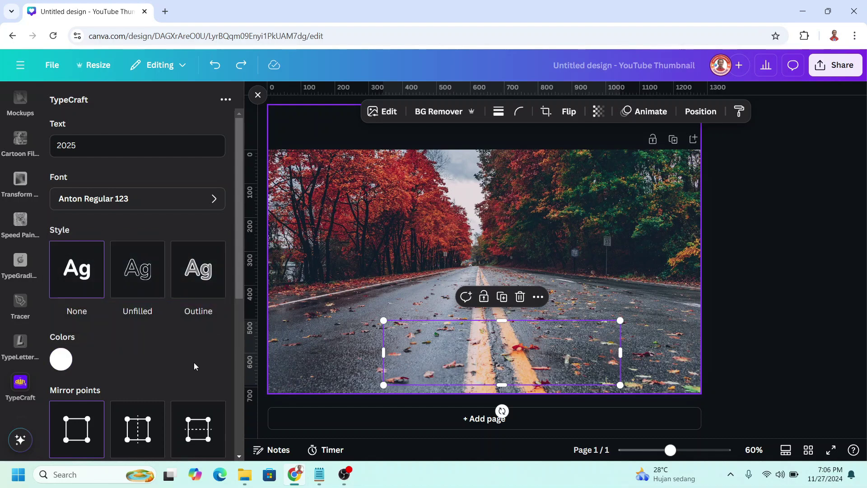
Enable horizontal point mirroring and raise the upper corner points of the 2025 text shape
scroll(194, 362, "down", 4)
scroll(194, 366, "down", 1)
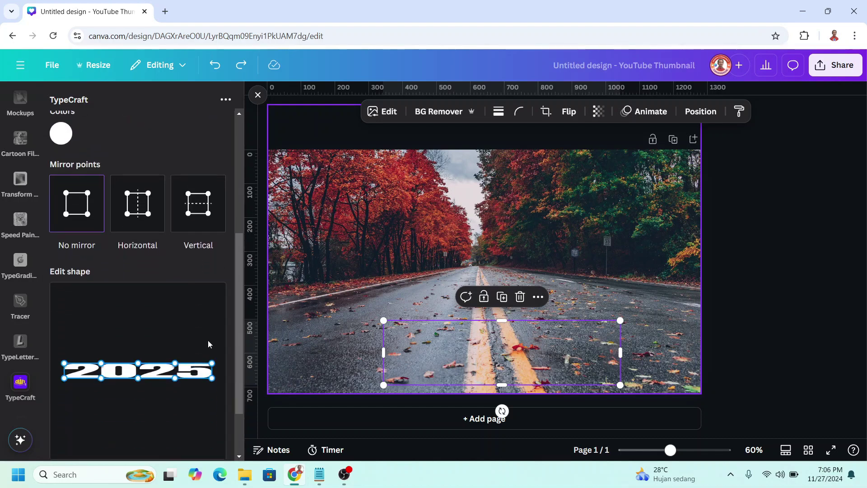
left_click(139, 217)
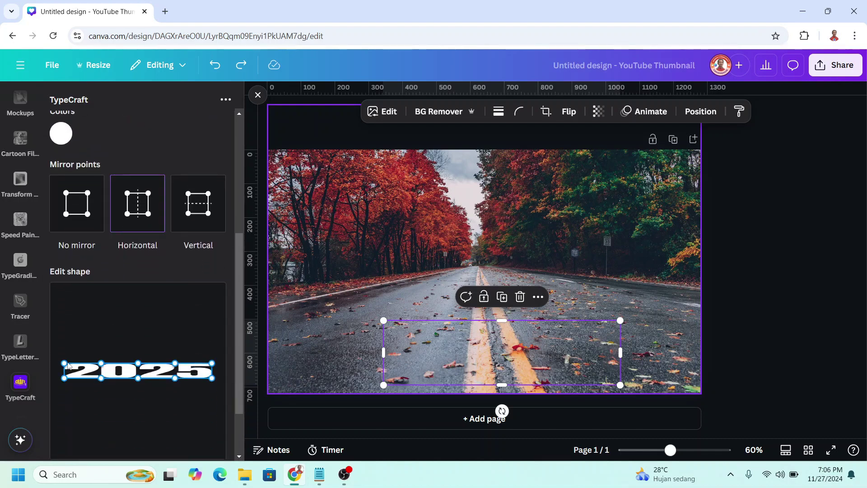
left_click_drag(66, 365, 66, 347)
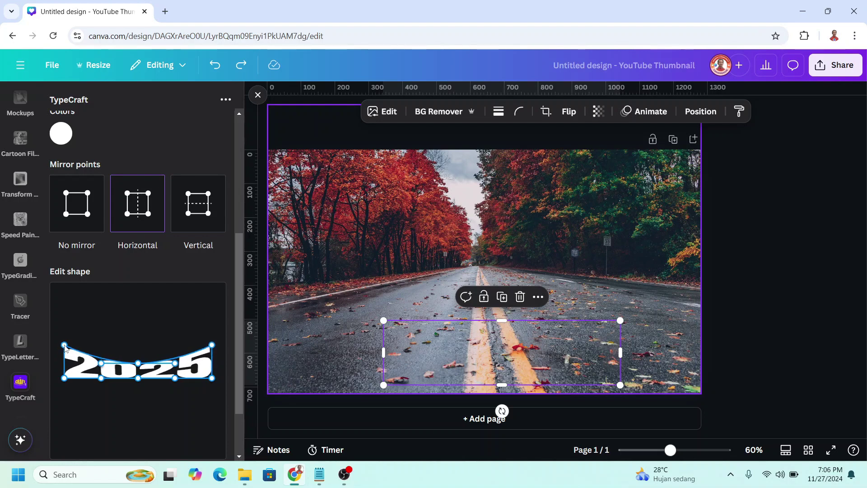
Switch to no mirroring, raise the middle points to straighten the text's upper edge, and shift the inner points closer to the centre
left_click(77, 213)
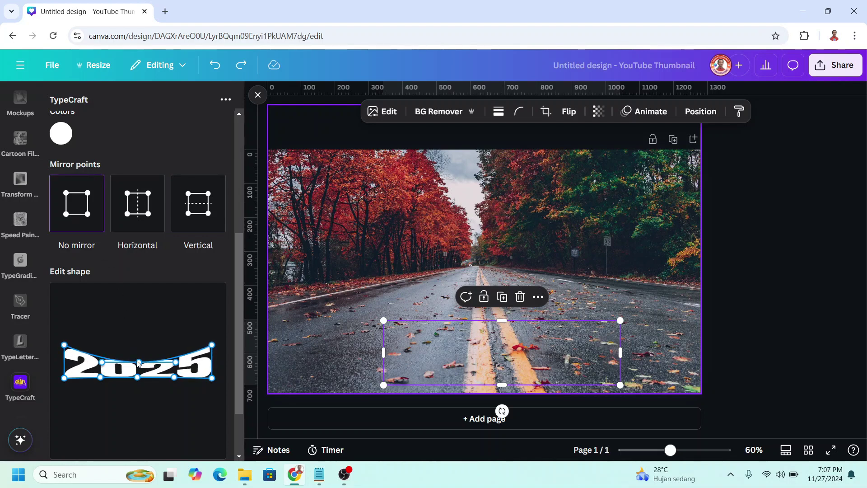
left_click_drag(139, 363, 138, 351)
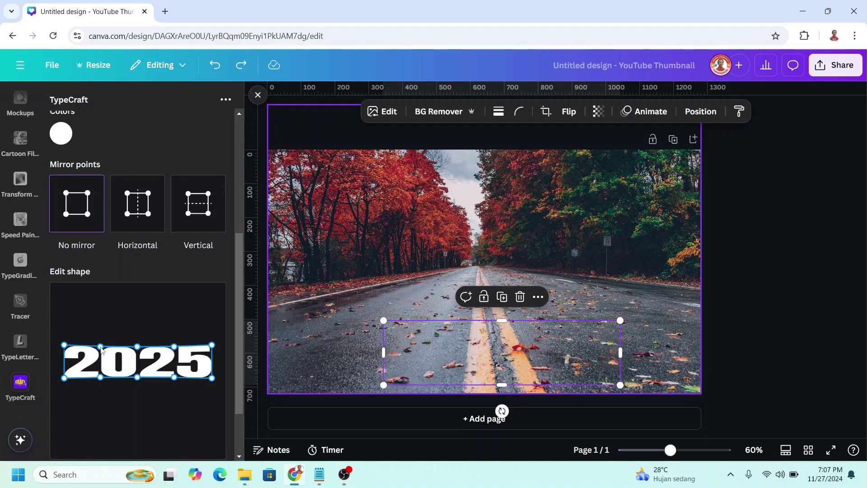
left_click_drag(101, 348, 156, 350)
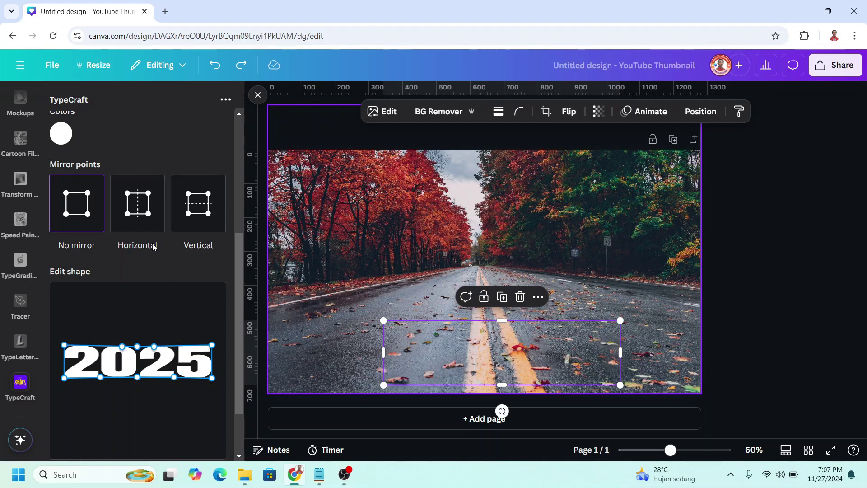
Restore horizontal mirroring, pull the upper corners inward so the text tapers into a trapezoid, and add it to the design
left_click(143, 214)
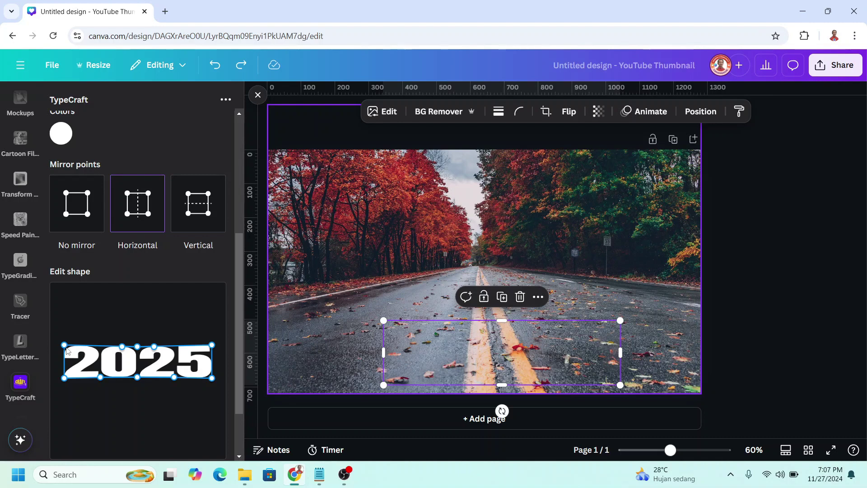
left_click_drag(66, 347, 117, 349)
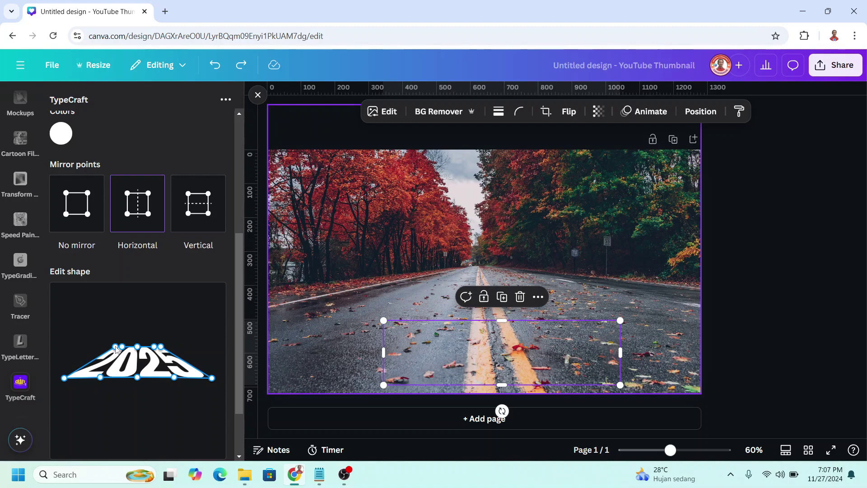
scroll(145, 405, "down", 3)
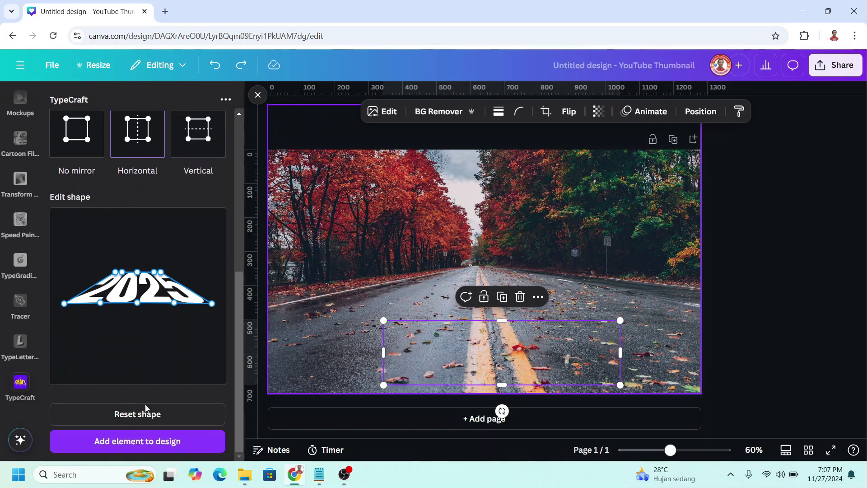
left_click(154, 446)
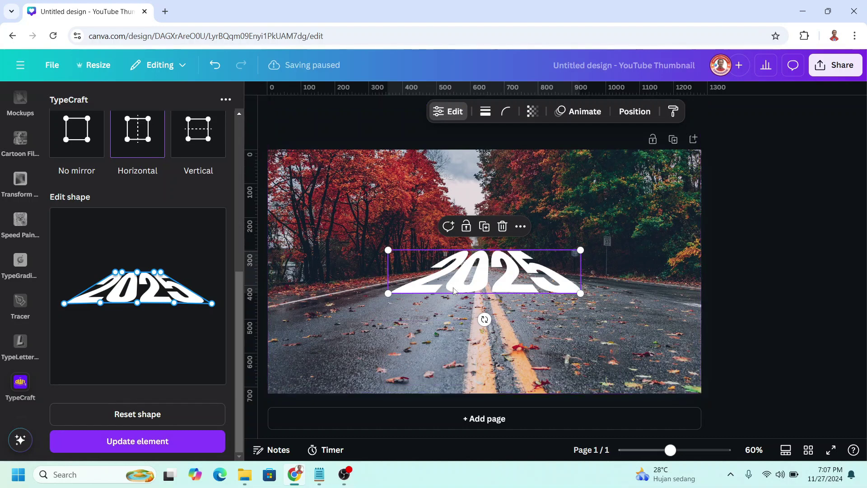
Move the 2025 text to the foreground of the road, enlarge it to nearly the page width and centre it
left_click_drag(454, 290, 364, 382)
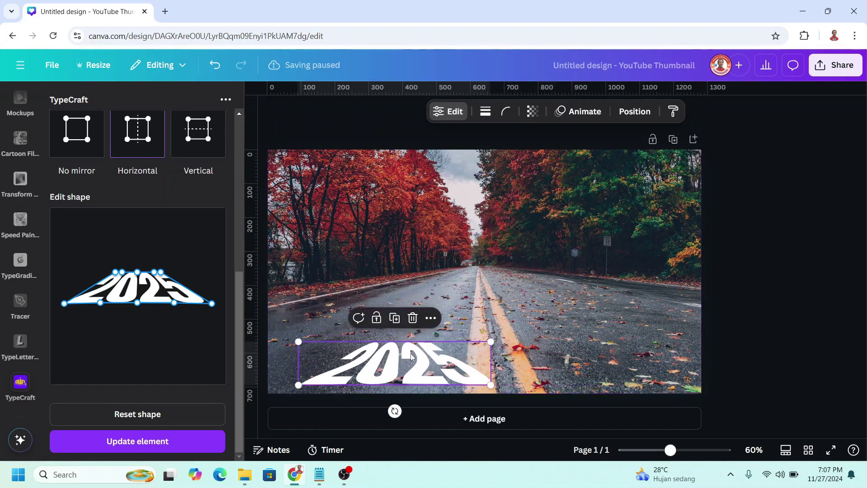
left_click_drag(489, 341, 676, 299)
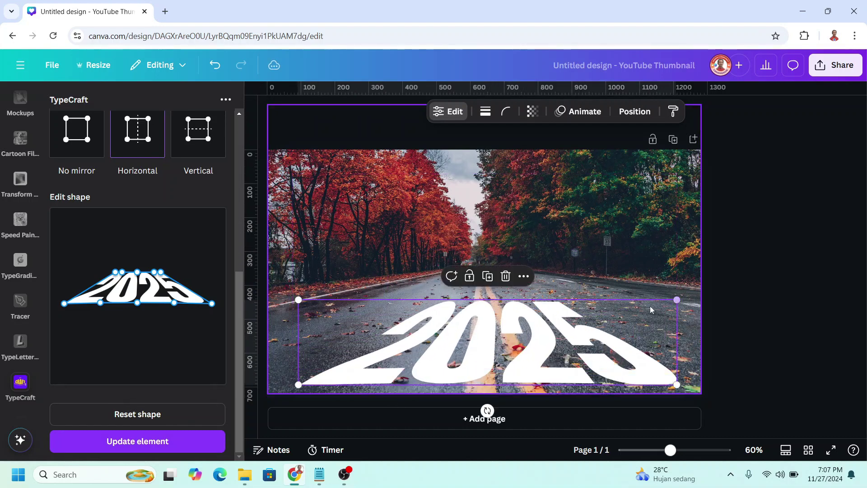
left_click_drag(591, 361, 589, 360)
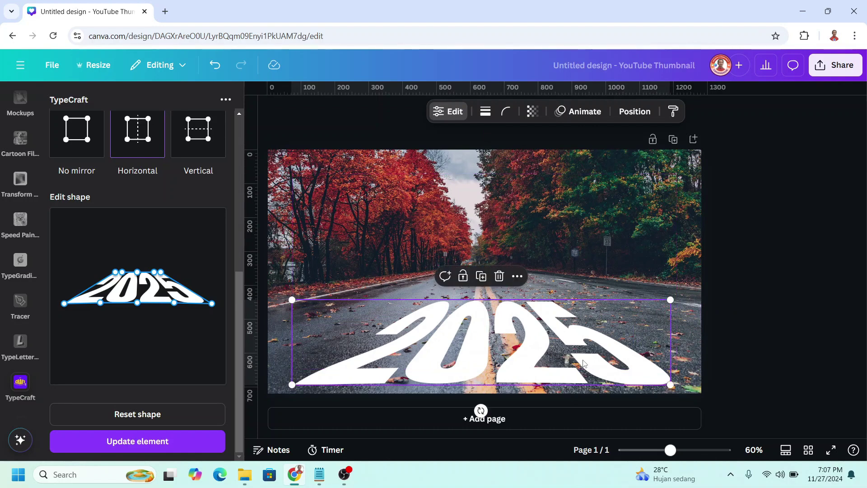
Move the 2025 text layer beneath the separated leaves and set its transparency to 65
left_click(635, 112)
left_click(188, 129)
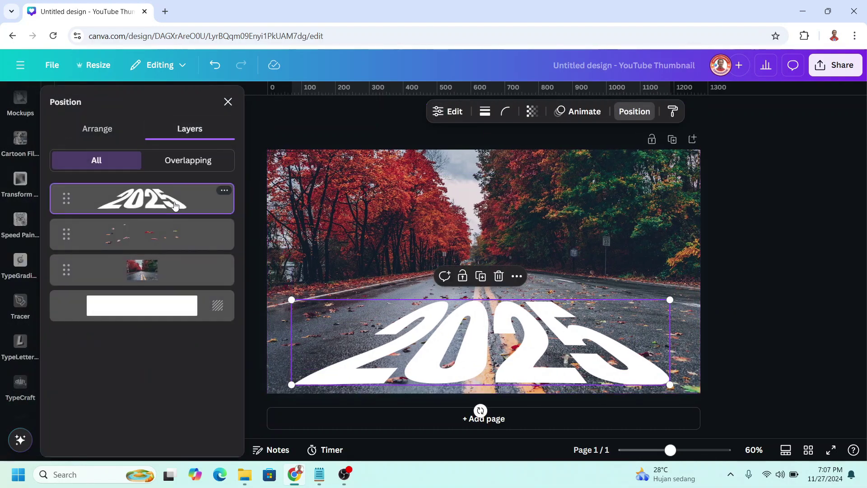
left_click_drag(170, 202, 169, 247)
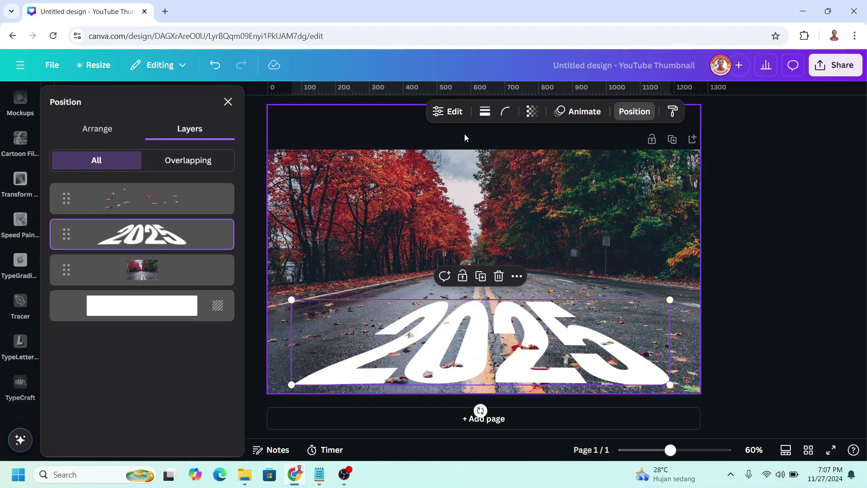
left_click(533, 113)
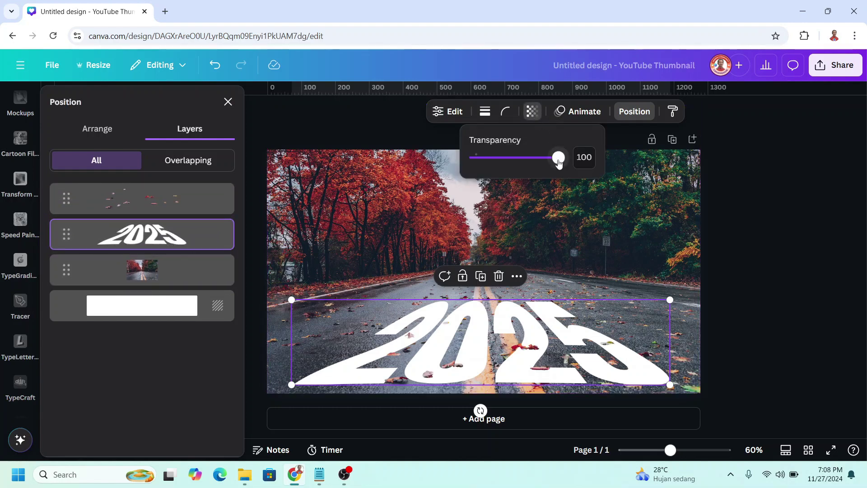
left_click_drag(559, 163, 530, 164)
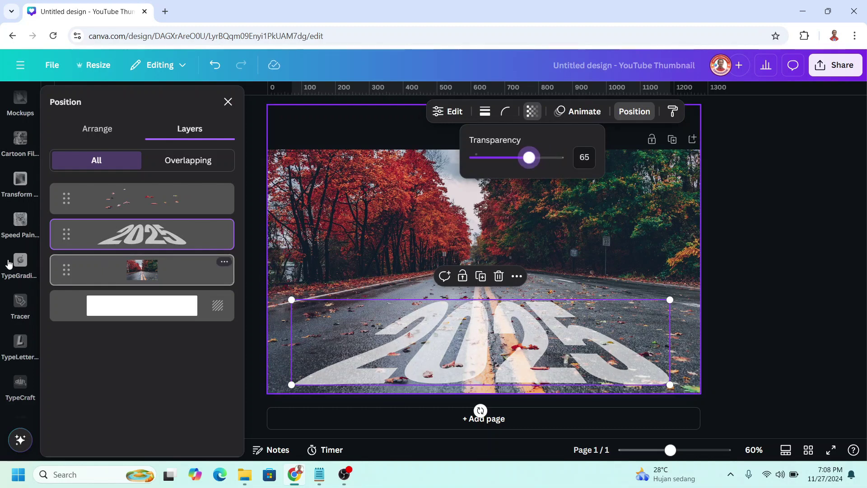
Add the black speckle texture from the recently used elements and spread copies of it over the 2025 text
scroll(14, 226, "up", 5)
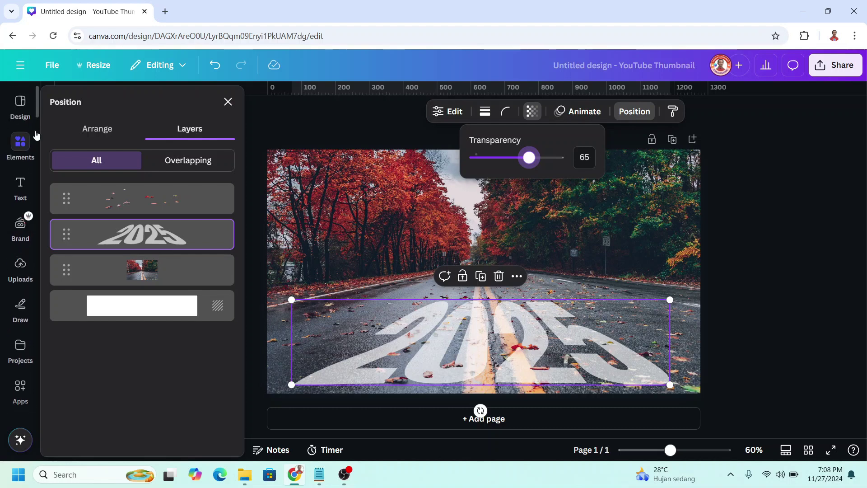
left_click(27, 145)
left_click(213, 161)
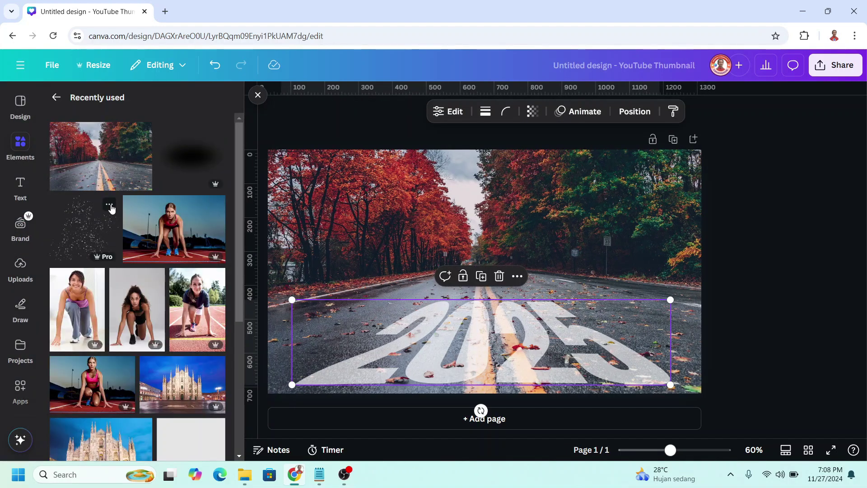
left_click(110, 205)
left_click(83, 237)
mouse_move(495, 281)
left_mouse_down()
mouse_move(406, 316)
mouse_move(361, 367)
mouse_move(354, 361)
mouse_move(426, 324)
mouse_move(510, 305)
mouse_move(506, 343)
mouse_move(591, 345)
mouse_move(748, 376)
mouse_move(409, 341)
left_mouse_up()
left_click(342, 281)
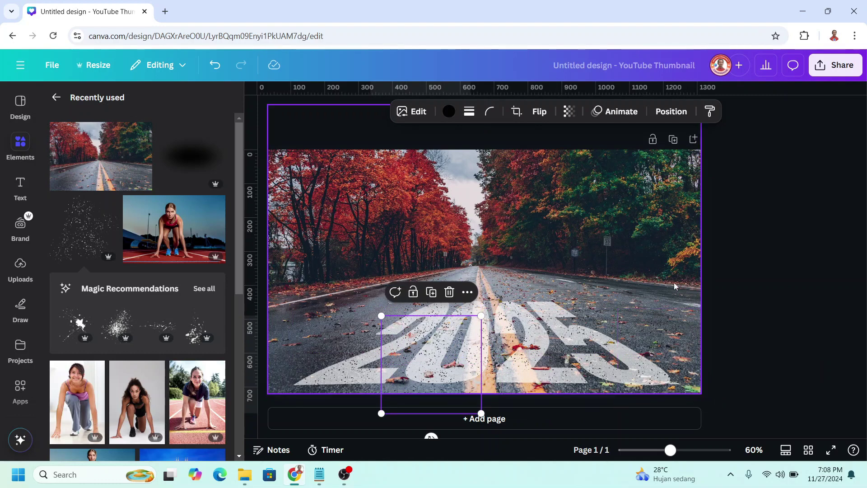
Lower the vibrance of the autumn road photo to mute its colours
left_click(664, 196)
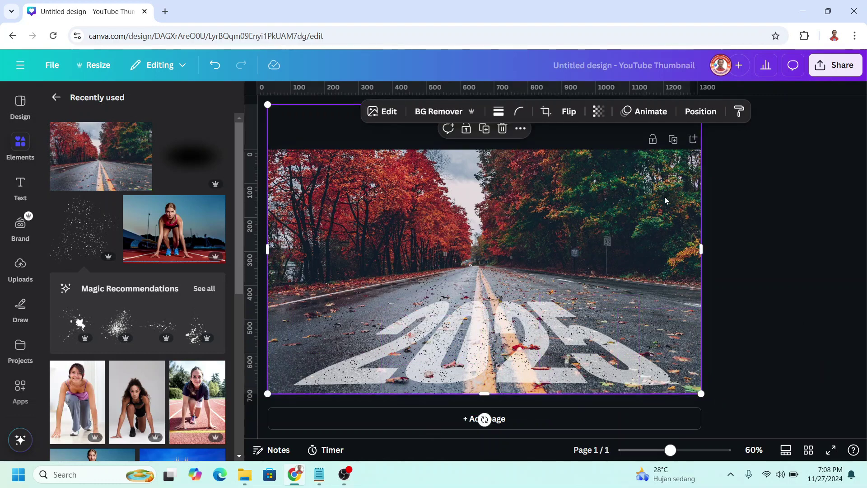
left_click(389, 112)
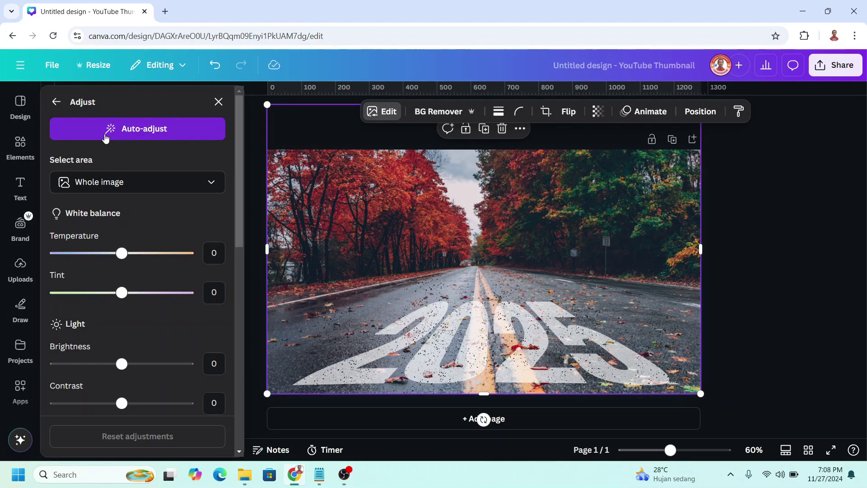
scroll(141, 262, "down", 8)
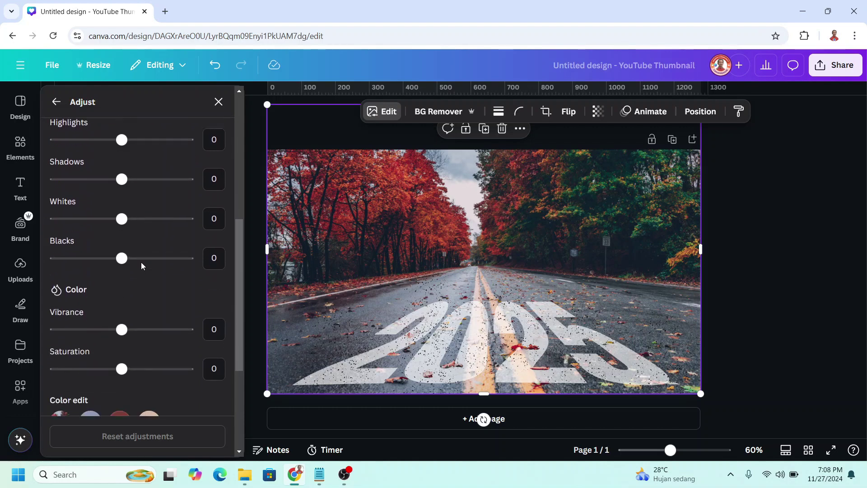
left_click_drag(122, 334, 102, 334)
key("Escape")
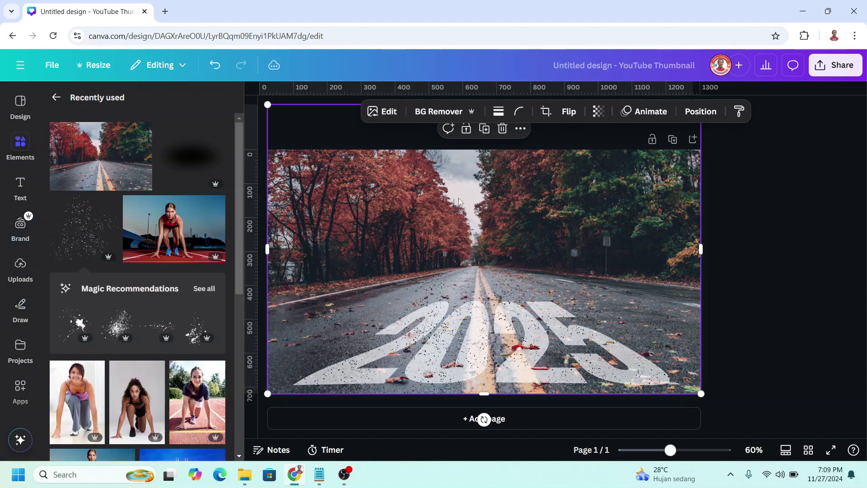
Add the photo of the woman in a sprint start, remove its background, and place her, reduced, on the road behind 2025
left_click(213, 206)
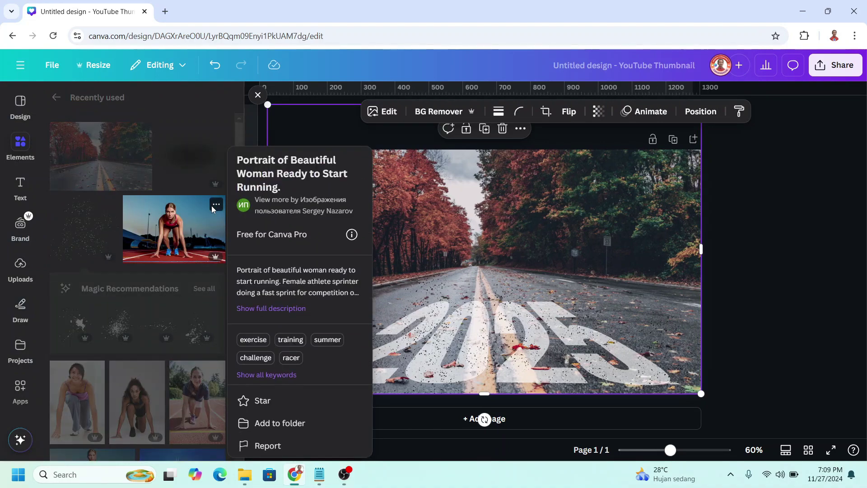
left_click(181, 234)
left_click(182, 234)
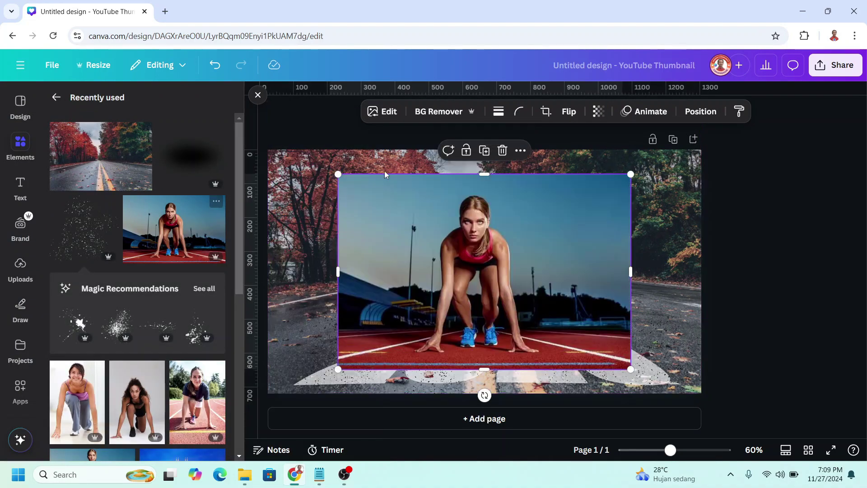
left_click(431, 114)
left_click_drag(630, 173, 578, 227)
left_click_drag(479, 306, 516, 257)
Add the Dark Drop Shadow element, shrink it to less than half its size, and set its transparency to 55
left_click(216, 134)
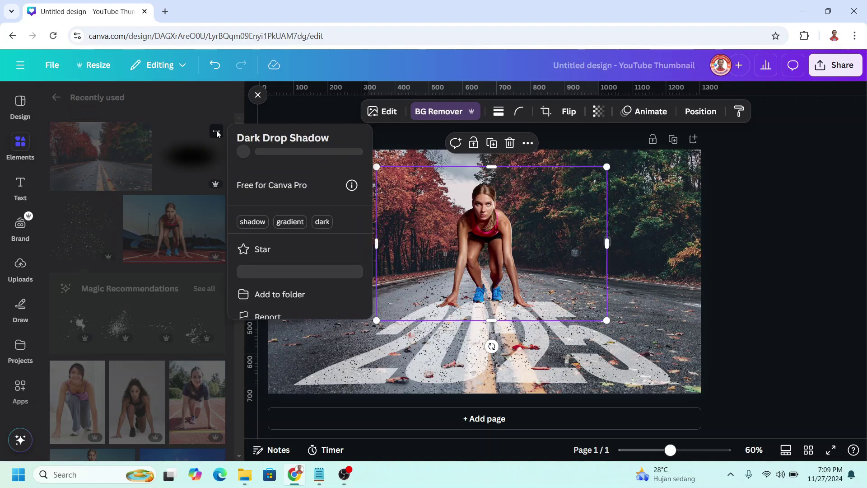
left_click(194, 162)
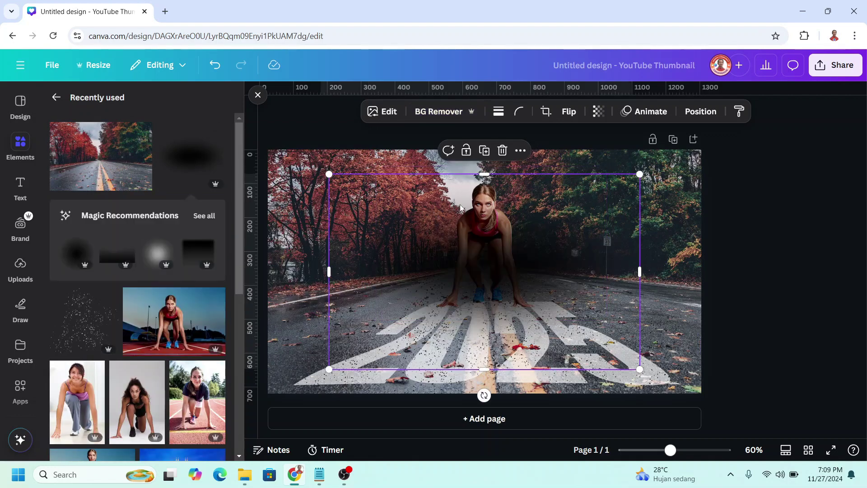
left_click_drag(629, 181, 459, 287)
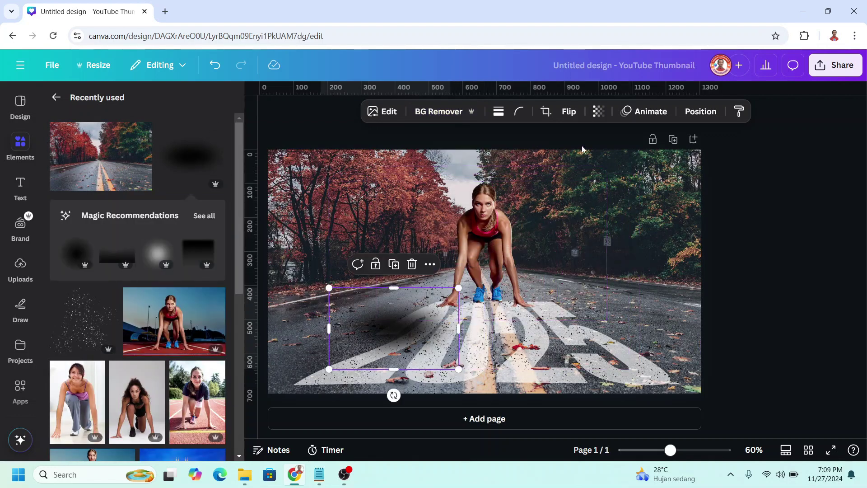
left_click(599, 111)
left_click_drag(623, 157, 588, 170)
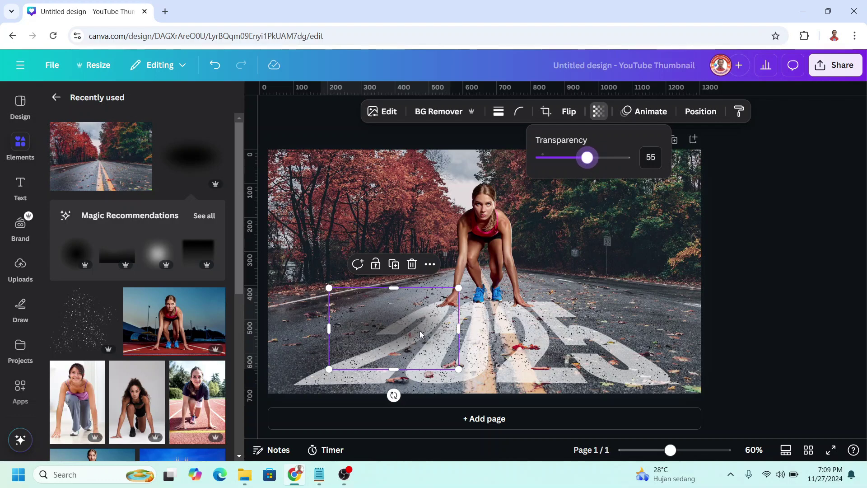
Position the shadow beneath the athlete and arrange smaller copies of it under her feet and both hands
left_click_drag(420, 334, 494, 335)
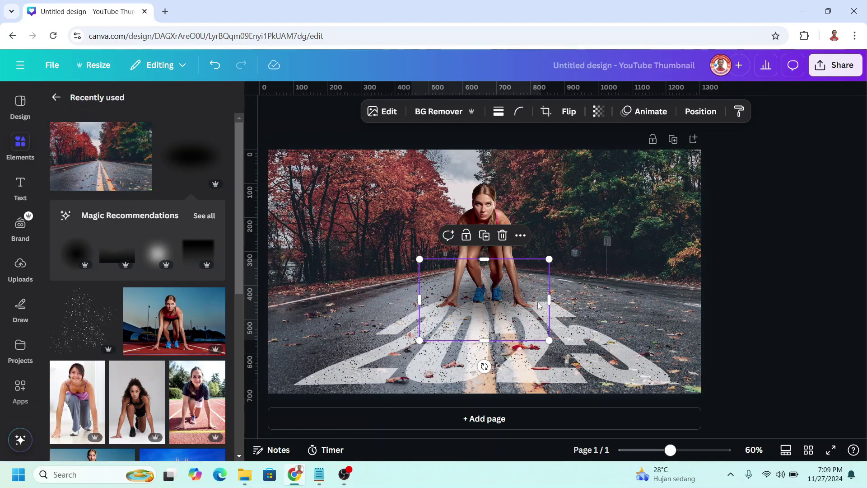
left_click_drag(497, 271, 532, 302)
left_click_drag(558, 330, 534, 309)
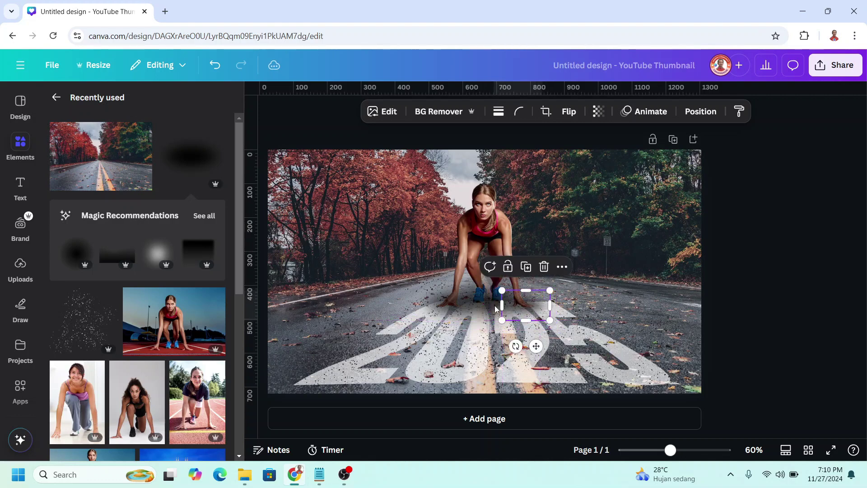
Select the three small shadow layers and move them together beneath the athlete's layer
left_click(705, 111)
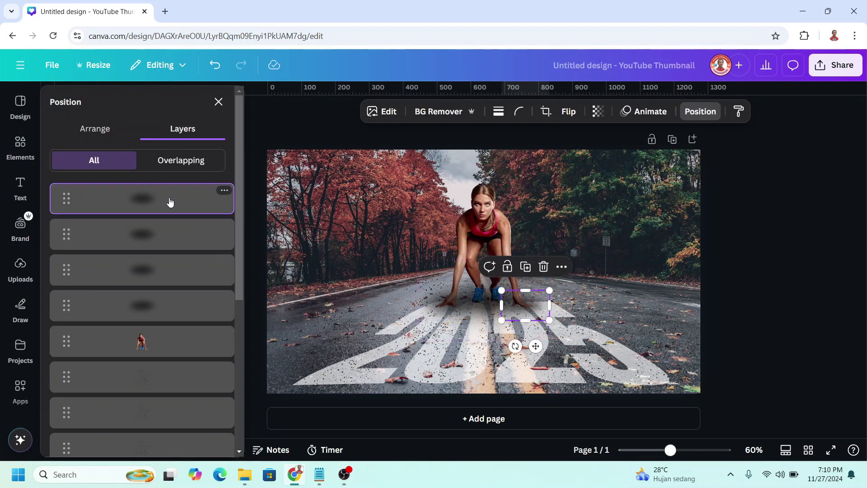
left_click(162, 237, "shift")
left_click(165, 270, "shift")
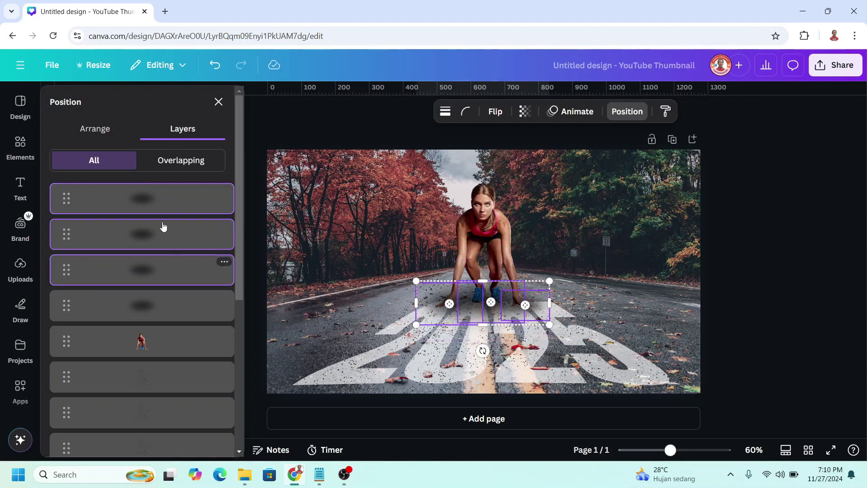
left_click_drag(163, 206, 156, 357)
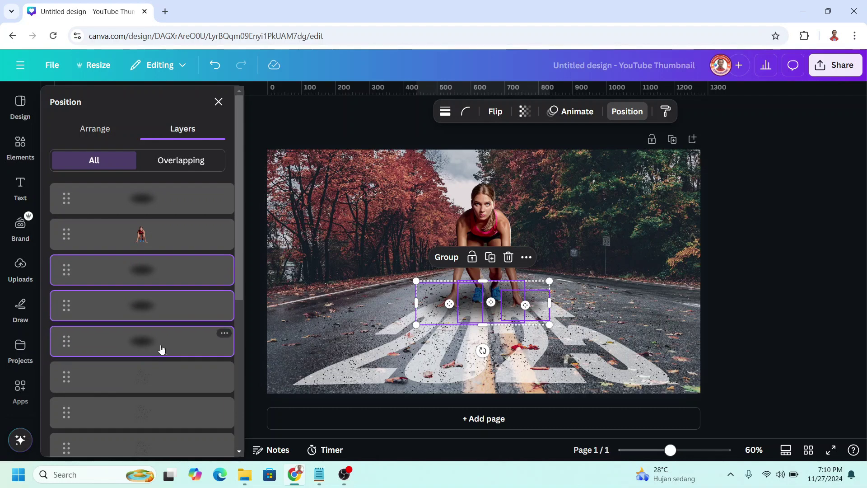
Add a heading reading "I'M READY" and set its font to Zuume Rough Bold
left_click(20, 185)
left_click(124, 278)
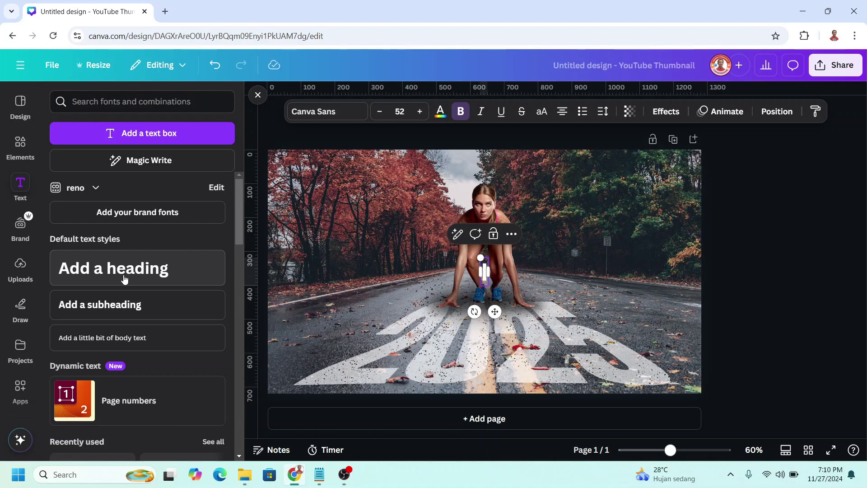
type("I'M READY")
key("ctrl+a")
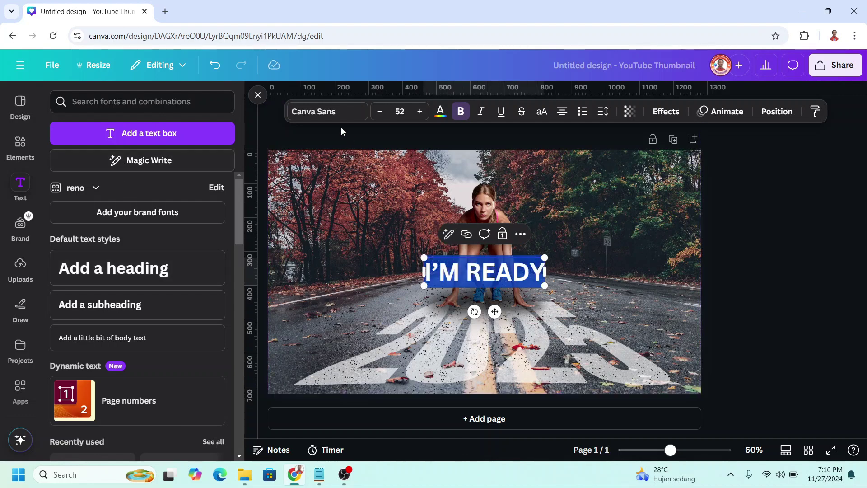
left_click(311, 111)
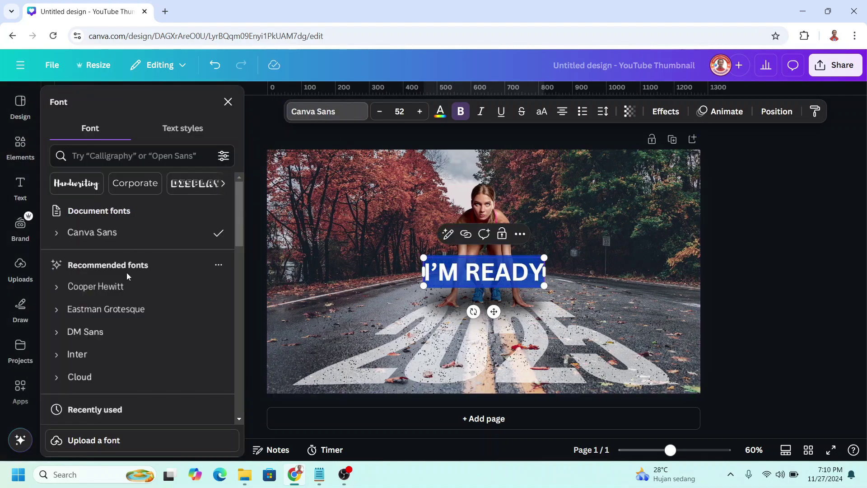
scroll(126, 272, "down", 3)
left_click(111, 322)
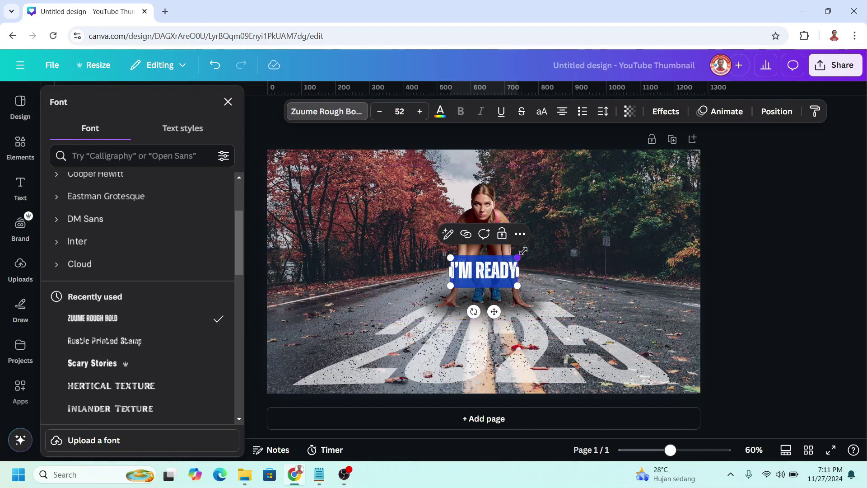
Enlarge the "I'M READY" heading to font size 268 and place it across the upper part of the photo
left_click_drag(517, 257, 714, 165)
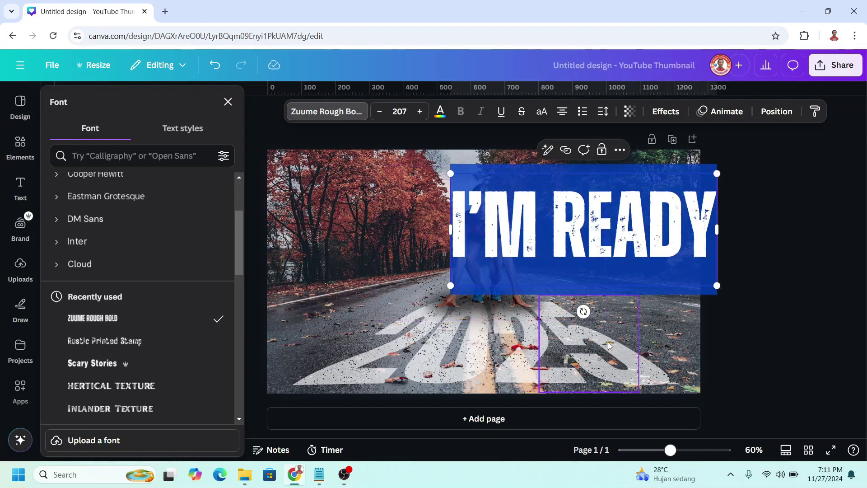
left_click(641, 316)
left_click_drag(634, 267, 693, 300)
left_click_drag(611, 247, 583, 225)
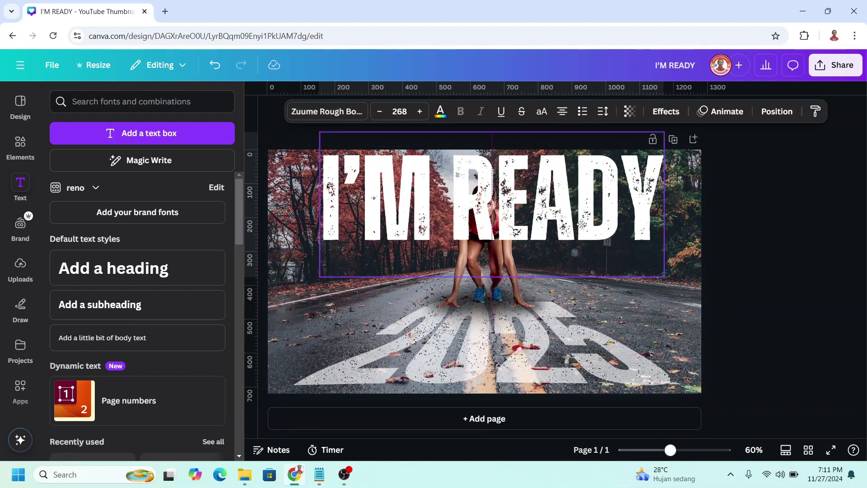
Set the "I'M READY" heading's transparency to 65 and move its layer directly behind the athlete
left_click(629, 112)
left_click_drag(655, 157, 628, 158)
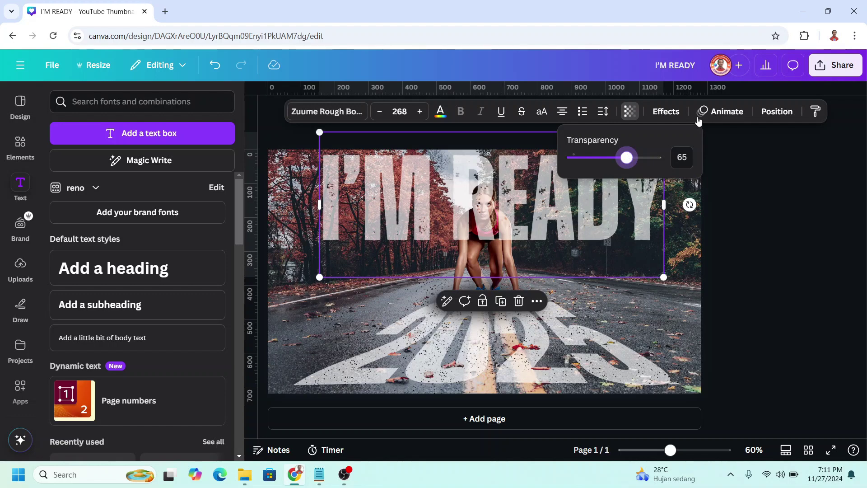
left_click(777, 111)
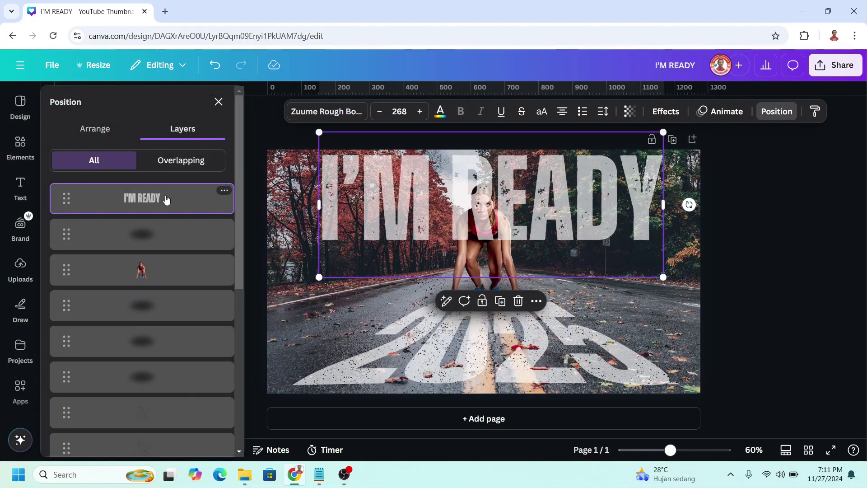
left_click_drag(167, 199, 161, 278)
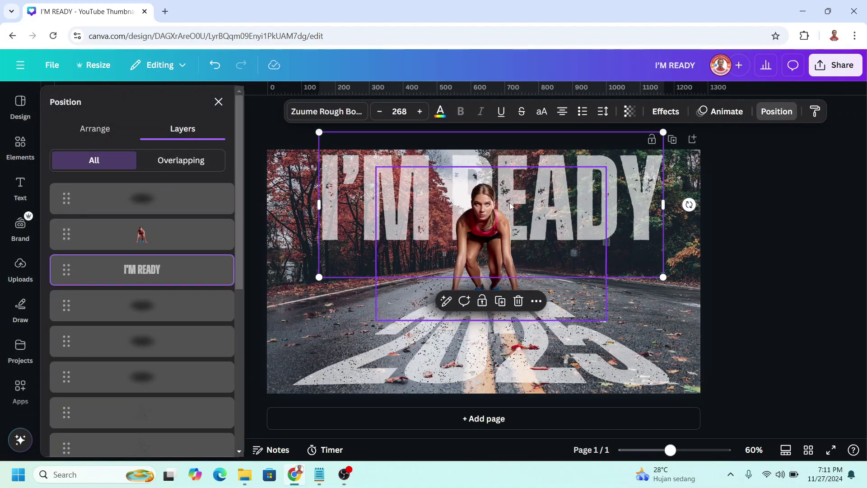
key("Escape")
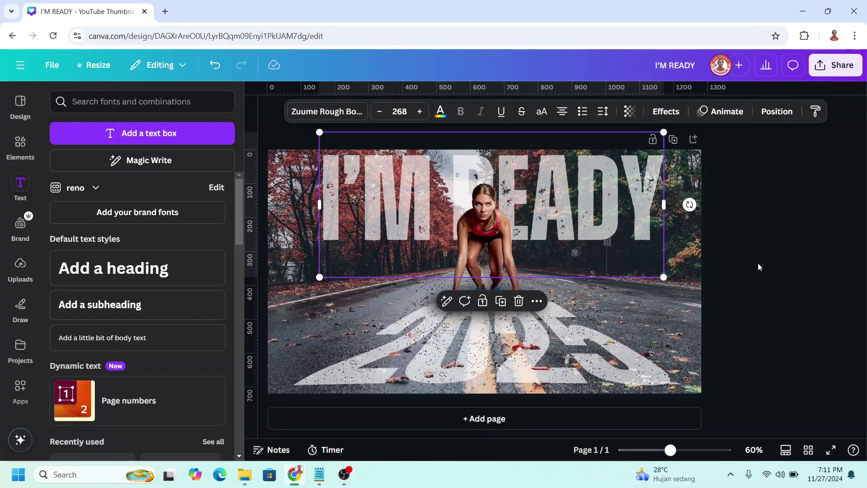